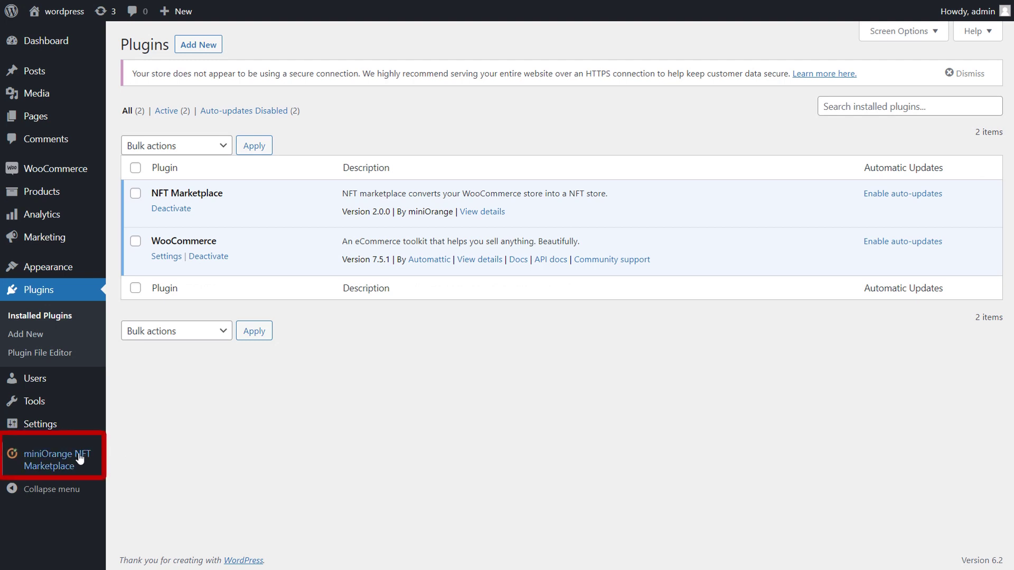
In NFT Marketplace Configuration, start a new collection entry on Ethereum Mainnet.
{"action": "left_click", "coordinate": [79, 458]}
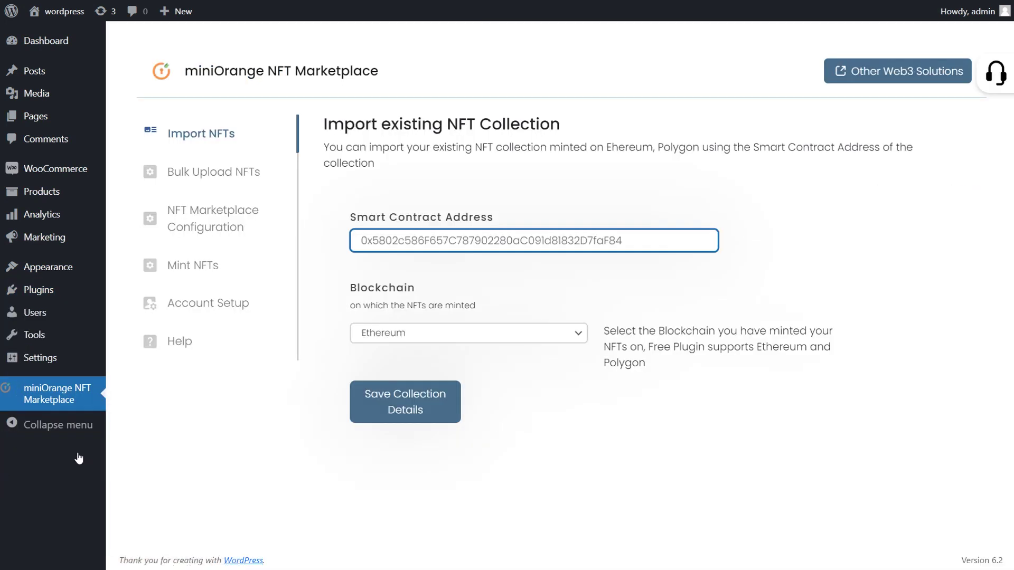
{"action": "left_click", "coordinate": [206, 228]}
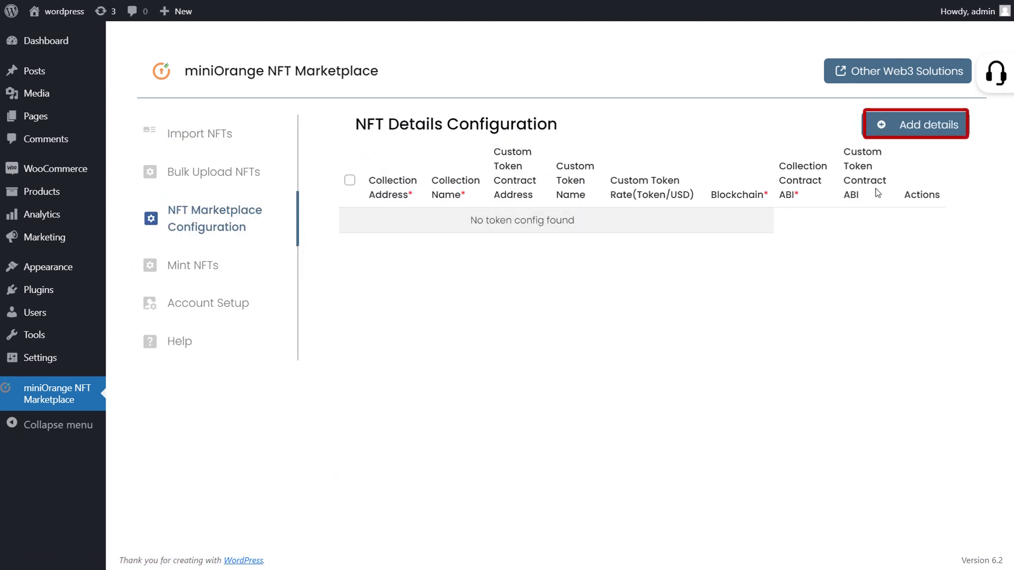
{"action": "left_click", "coordinate": [927, 127]}
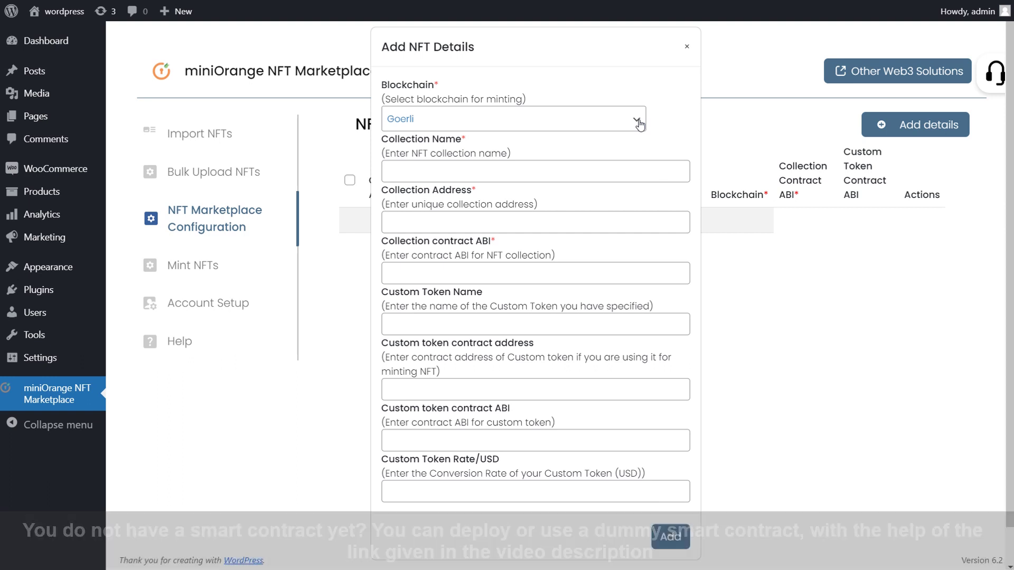
{"action": "left_click", "coordinate": [638, 123]}
{"action": "left_click", "coordinate": [616, 157]}
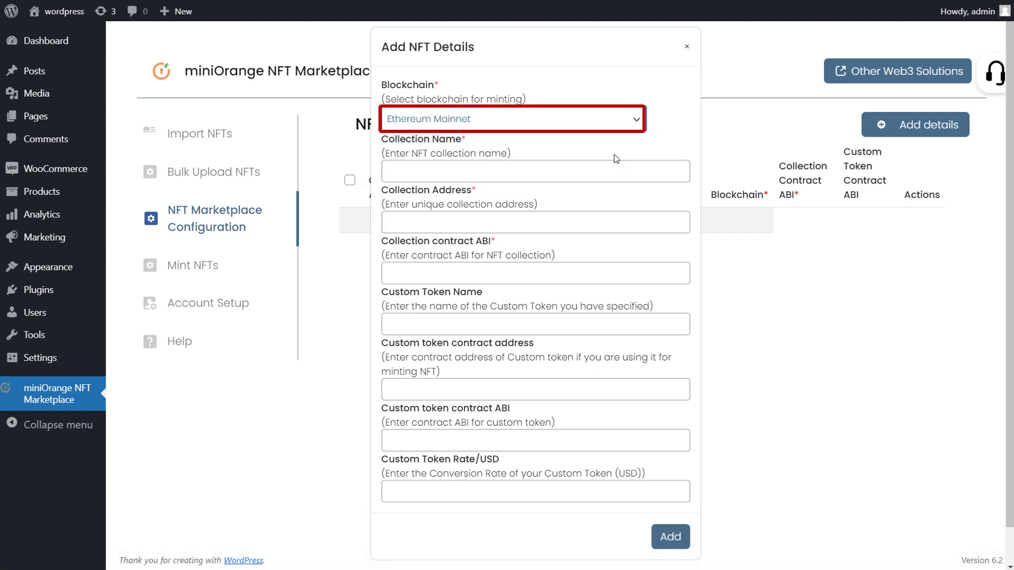
Name the collection 'Hoodies', fill in the suggested contract address and ABI, and save it.
{"action": "left_click", "coordinate": [572, 172]}
{"action": "type", "text": "Hoodies"}
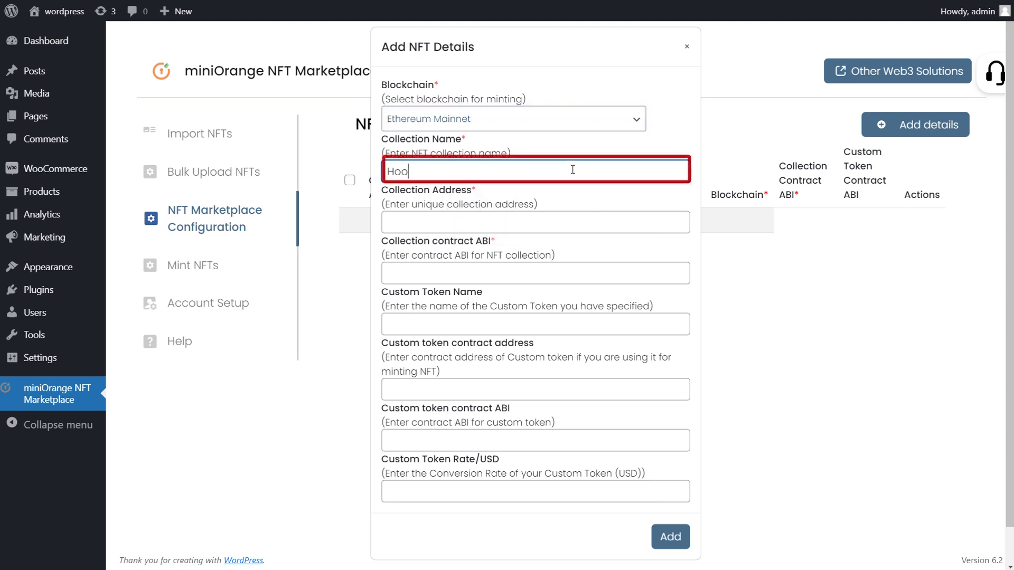
{"action": "left_click", "coordinate": [545, 221]}
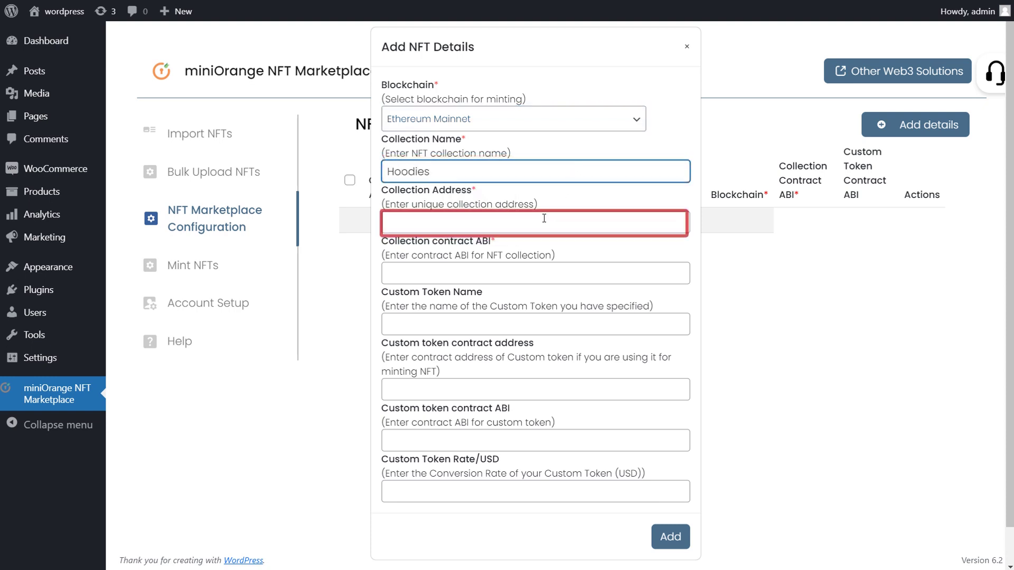
{"action": "left_click", "coordinate": [539, 254]}
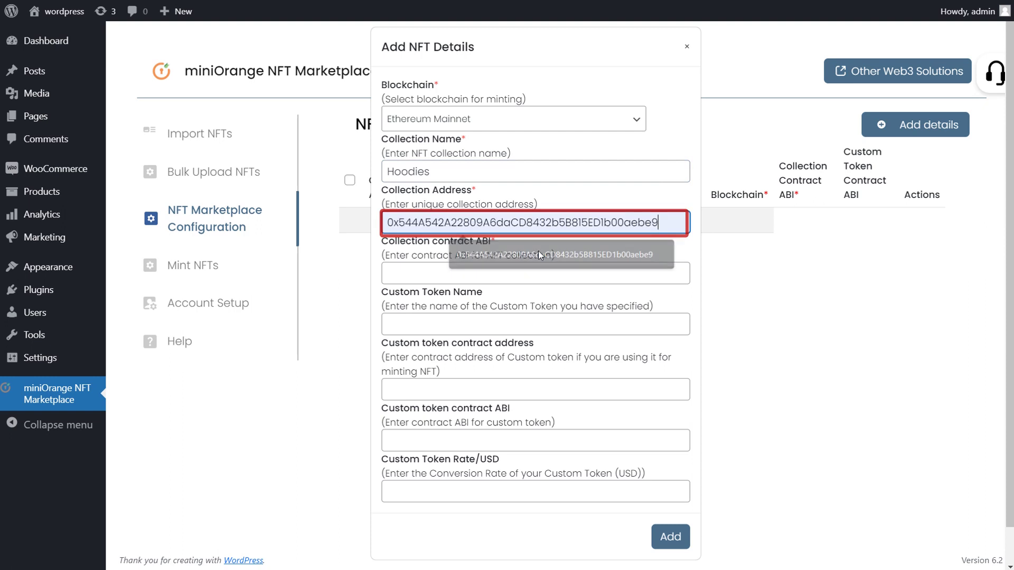
{"action": "left_click", "coordinate": [498, 272]}
{"action": "left_click", "coordinate": [506, 304]}
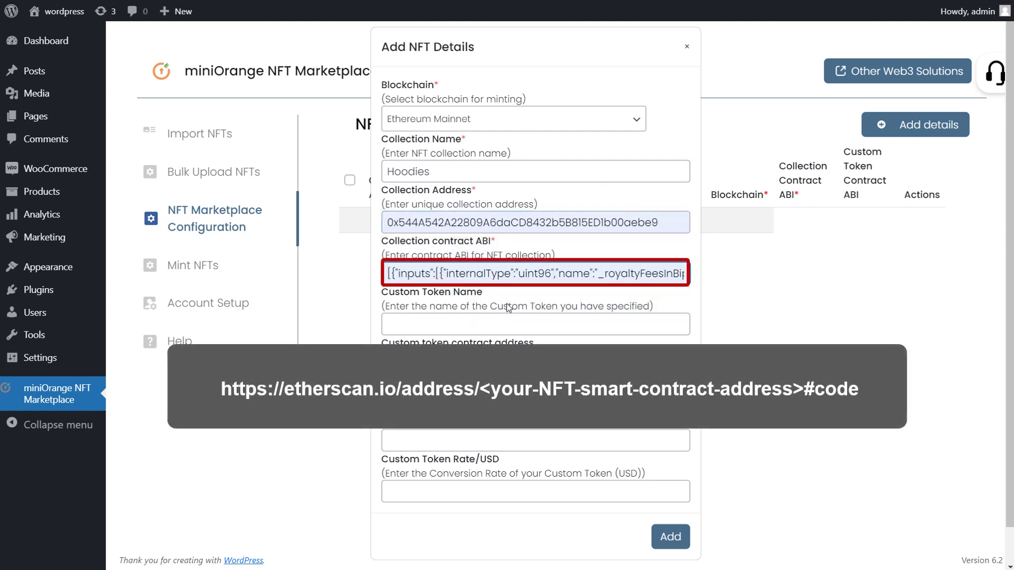
{"action": "left_click", "coordinate": [670, 537]}
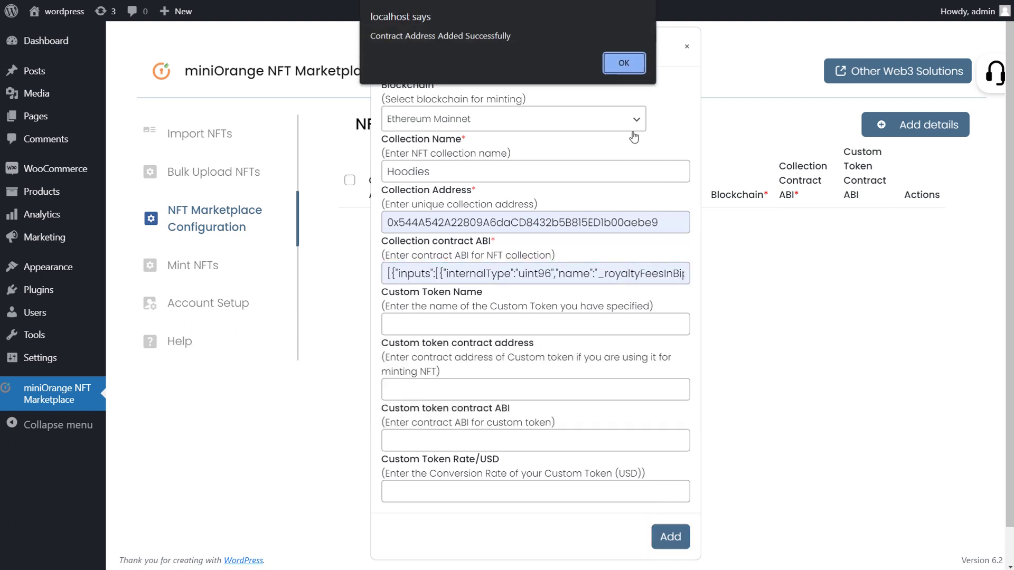
{"action": "left_click", "coordinate": [628, 64]}
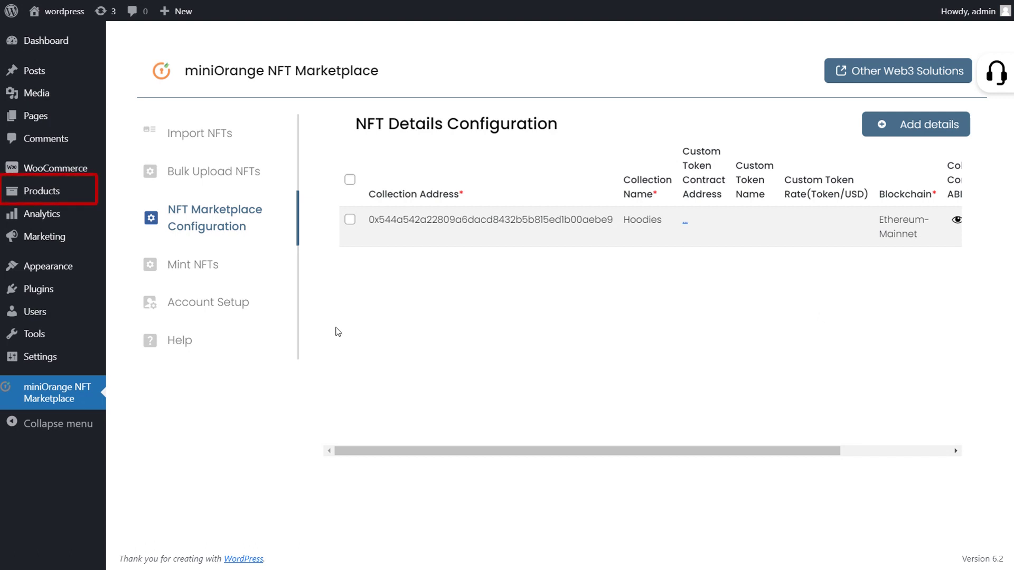
Mark the Hoodie product as an NFT product linked to the Hoodies collection address.
{"action": "left_click", "coordinate": [65, 194]}
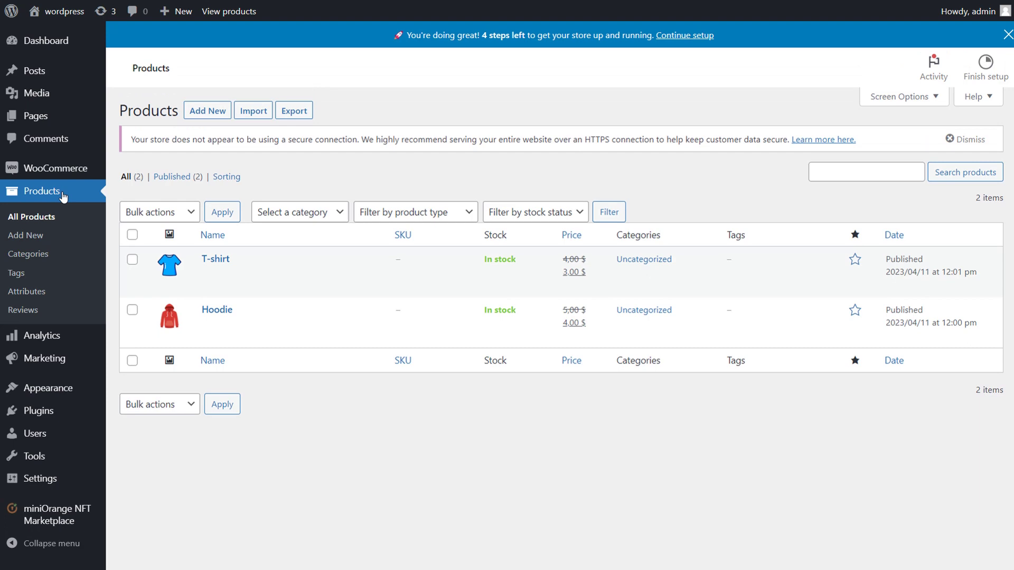
{"action": "left_click", "coordinate": [237, 325]}
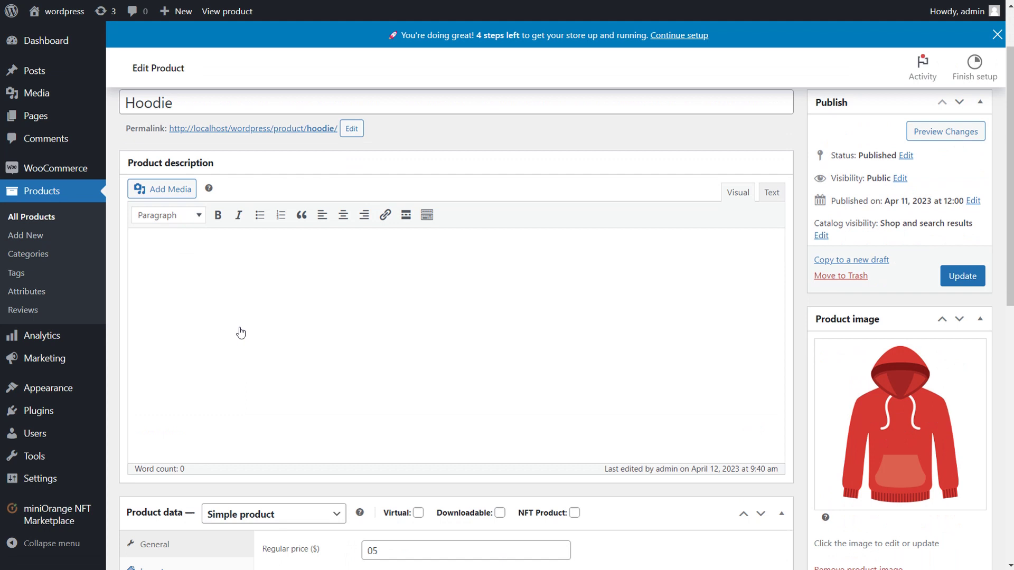
{"action": "scroll", "coordinate": [240, 332], "scroll_direction": "down", "scroll_amount": 2}
{"action": "scroll", "coordinate": [240, 333], "scroll_direction": "down", "scroll_amount": 2}
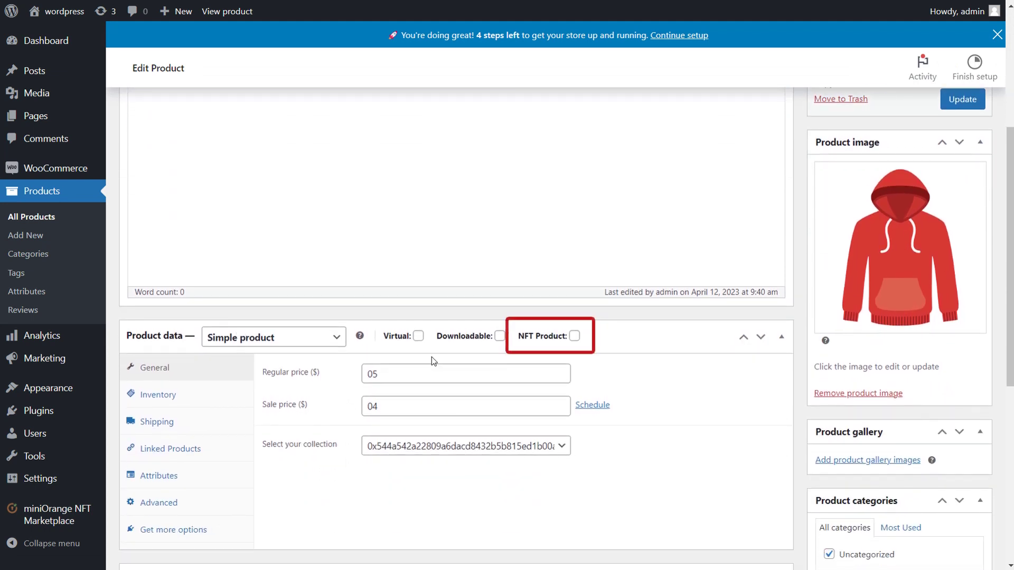
{"action": "left_click", "coordinate": [574, 336]}
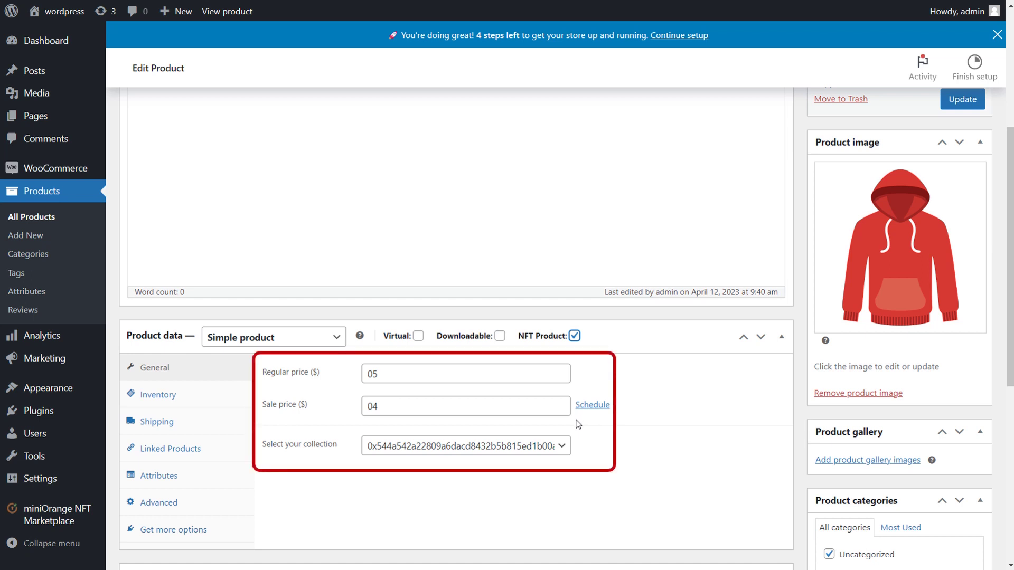
{"action": "left_click", "coordinate": [562, 447]}
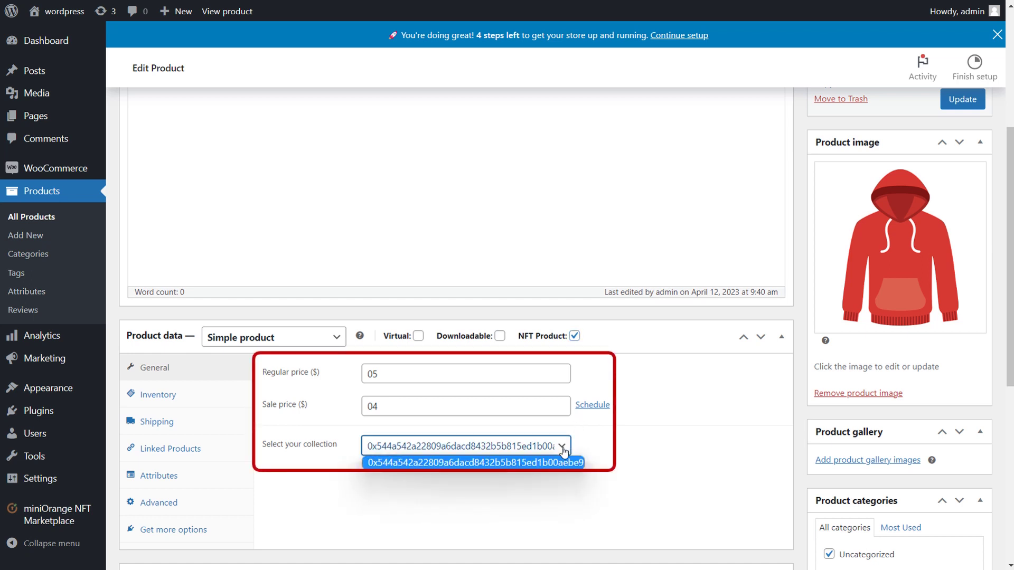
{"action": "left_click", "coordinate": [586, 446]}
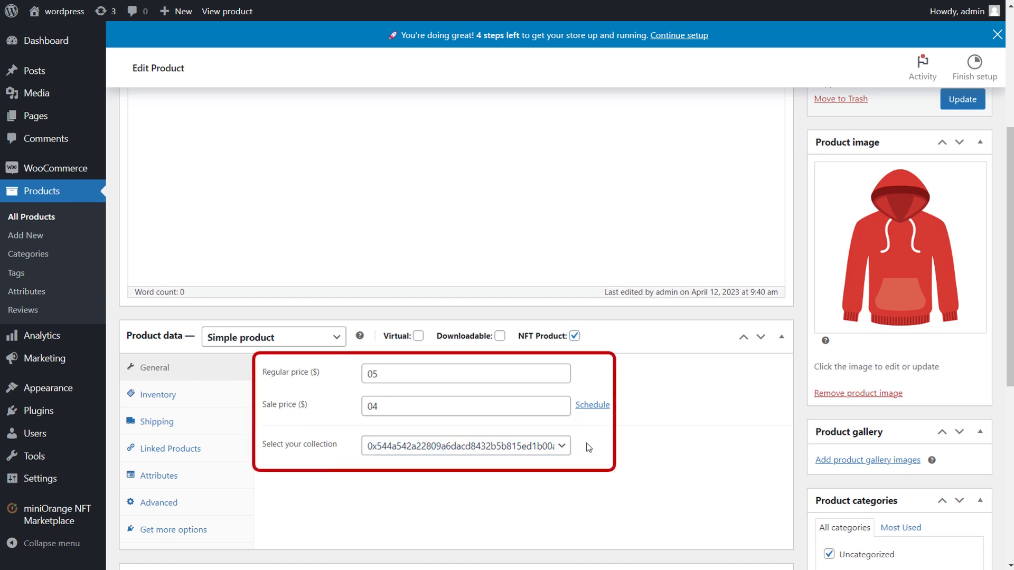
Add a Colour attribute with value Red and update the Hoodie product.
{"action": "left_click", "coordinate": [226, 477]}
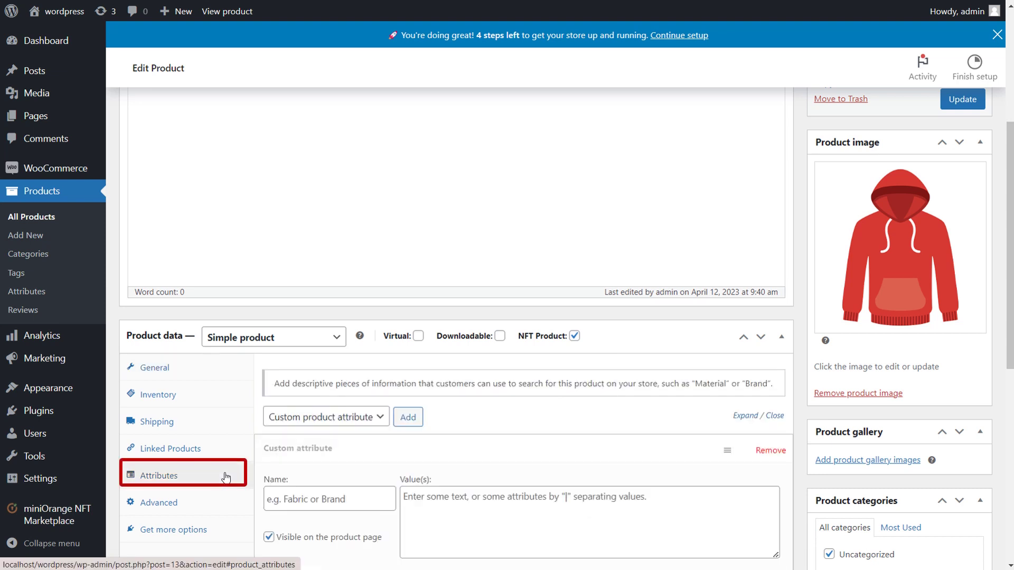
{"action": "scroll", "coordinate": [320, 469], "scroll_direction": "down", "scroll_amount": 1}
{"action": "left_click", "coordinate": [325, 464]}
{"action": "type", "text": "Colour"}
{"action": "left_click", "coordinate": [439, 463]}
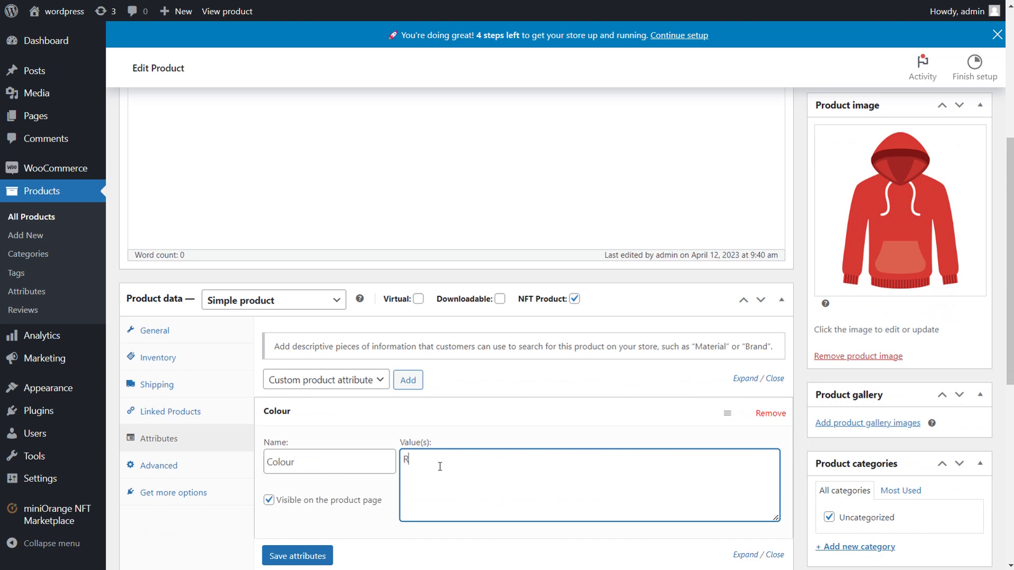
{"action": "type", "text": "Red"}
{"action": "left_click", "coordinate": [314, 555]}
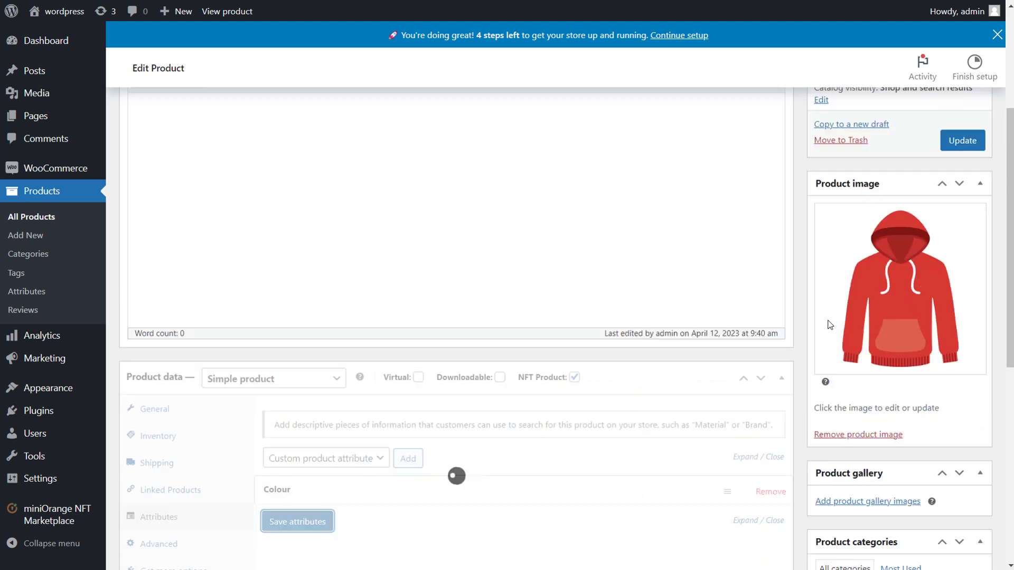
{"action": "left_click", "coordinate": [968, 150]}
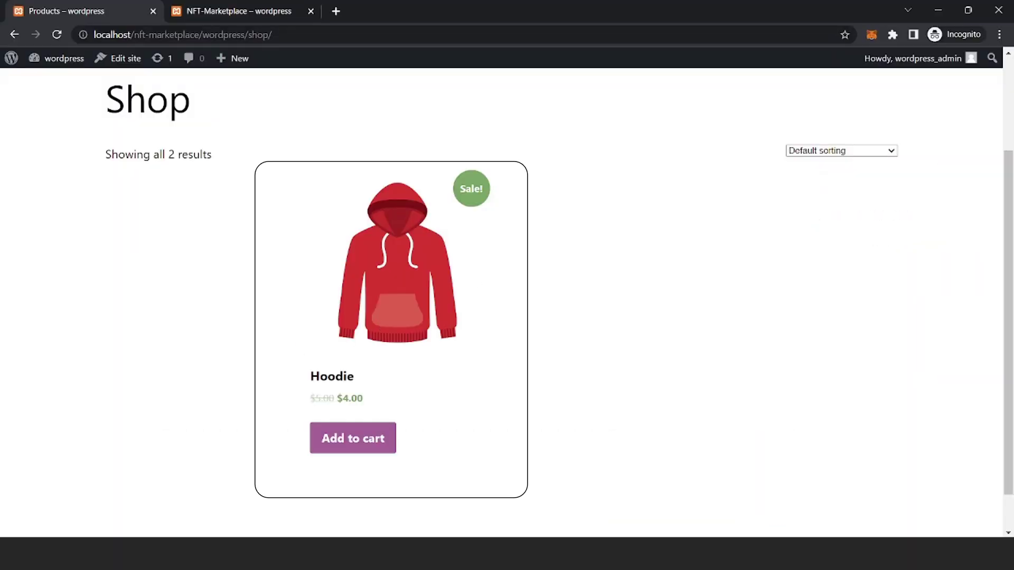
Add the Hoodie to the cart and place the order.
{"action": "left_click", "coordinate": [358, 446]}
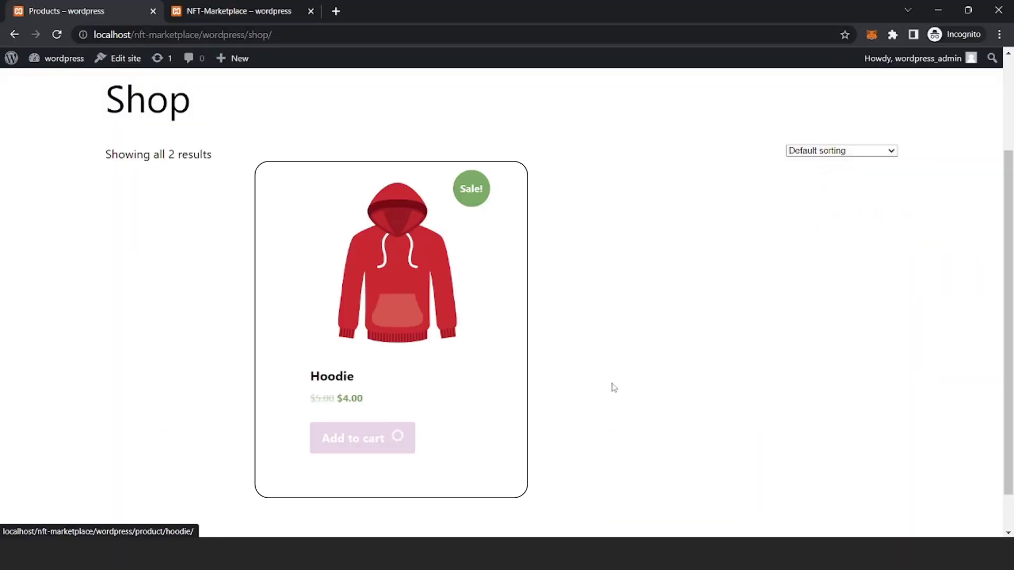
{"action": "left_click", "coordinate": [350, 480]}
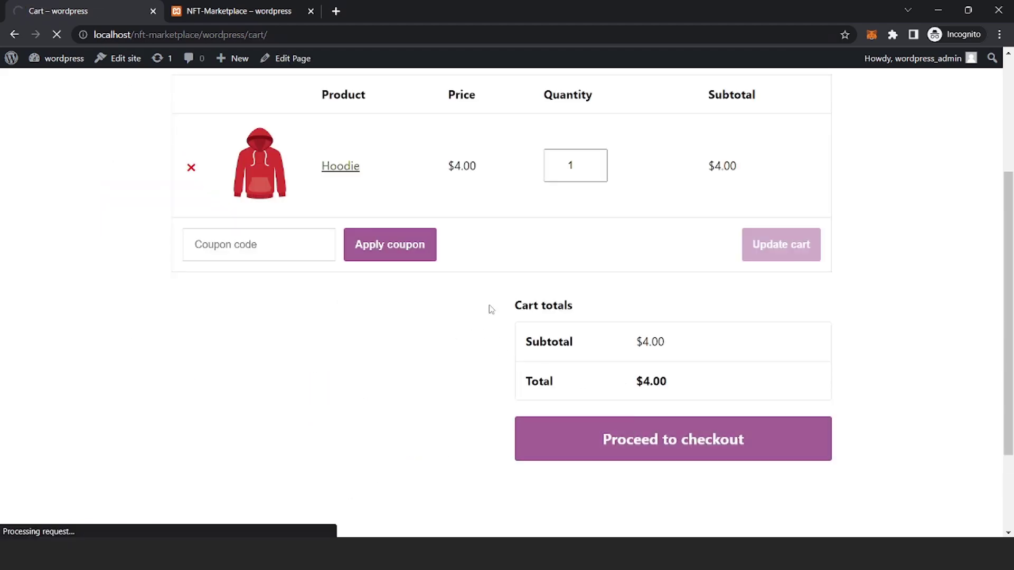
{"action": "scroll", "coordinate": [516, 285], "scroll_direction": "down", "scroll_amount": 10}
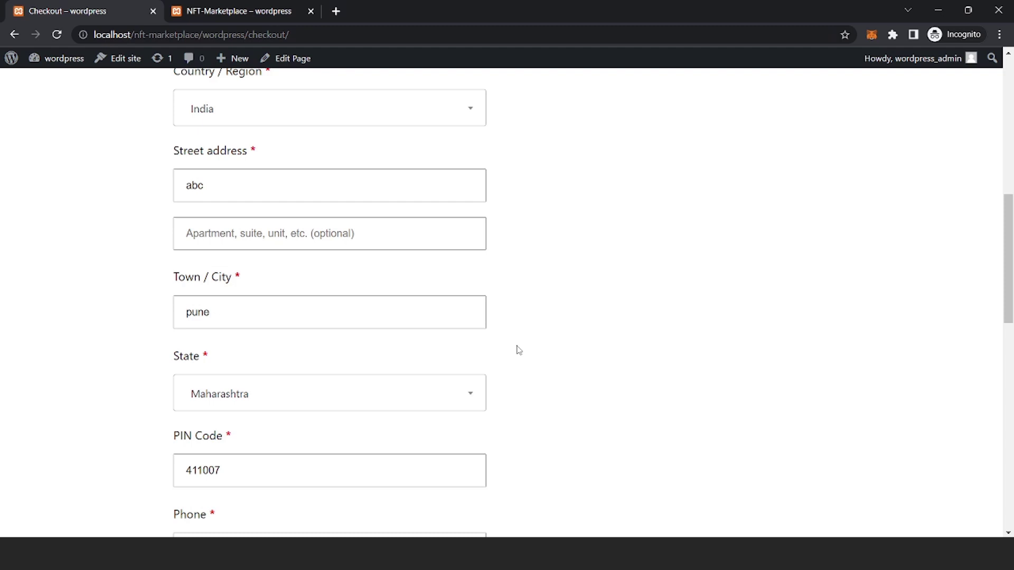
{"action": "scroll", "coordinate": [516, 350], "scroll_direction": "down", "scroll_amount": 12}
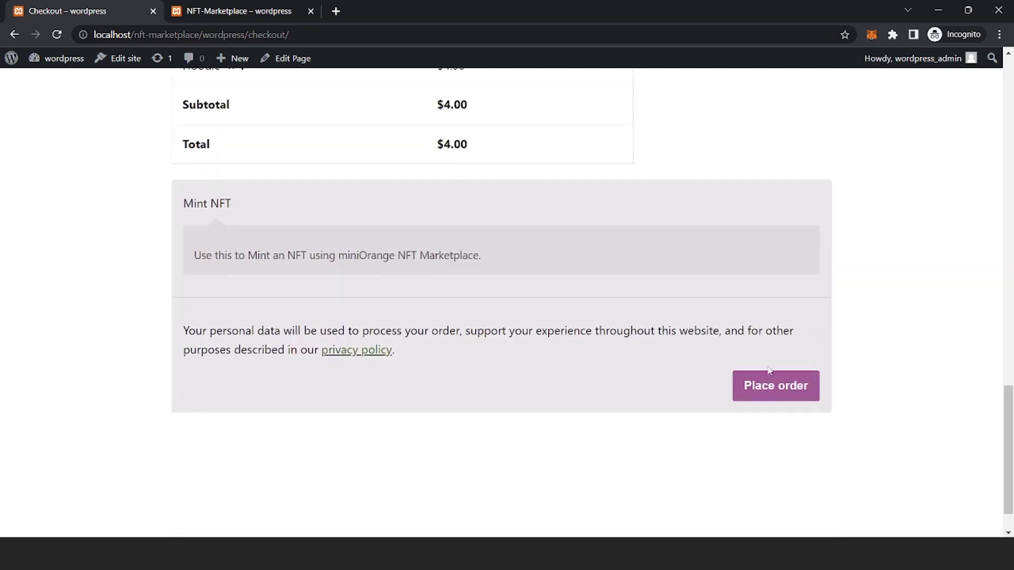
{"action": "left_click", "coordinate": [783, 389]}
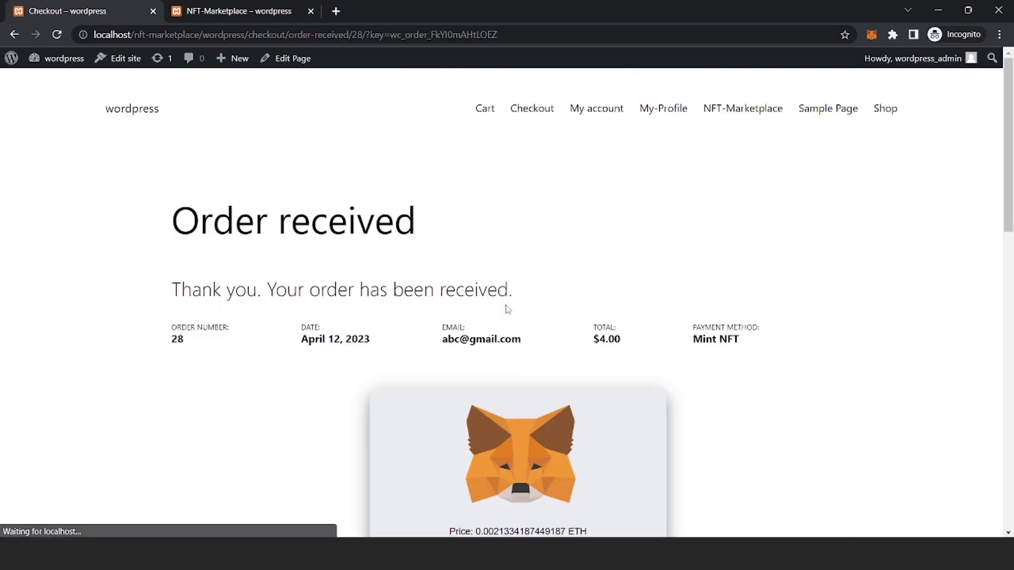
Mint the purchased Hoodie as an NFT and confirm the transaction in MetaMask.
{"action": "scroll", "coordinate": [507, 309], "scroll_direction": "down", "scroll_amount": 5}
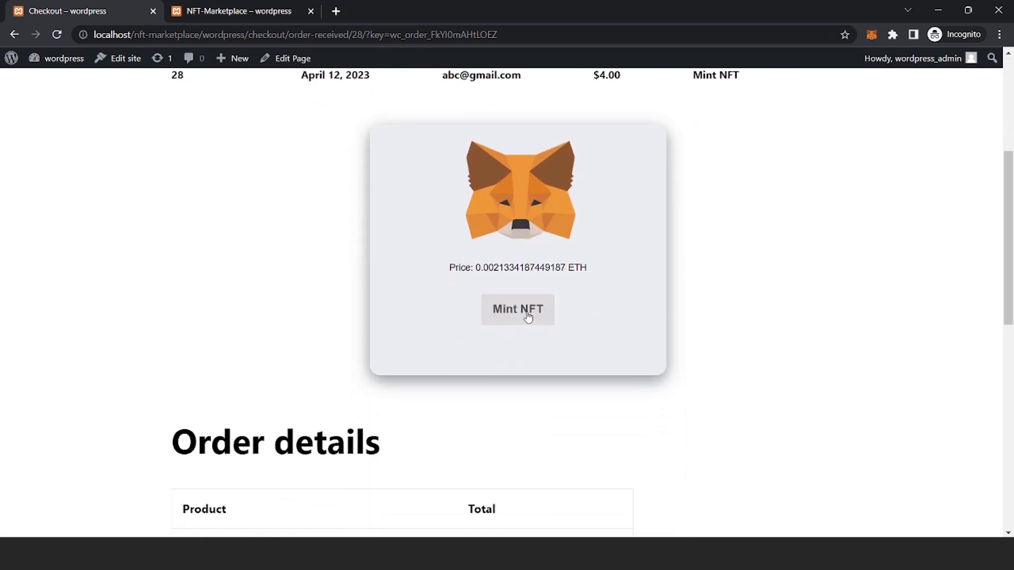
{"action": "left_click", "coordinate": [527, 316]}
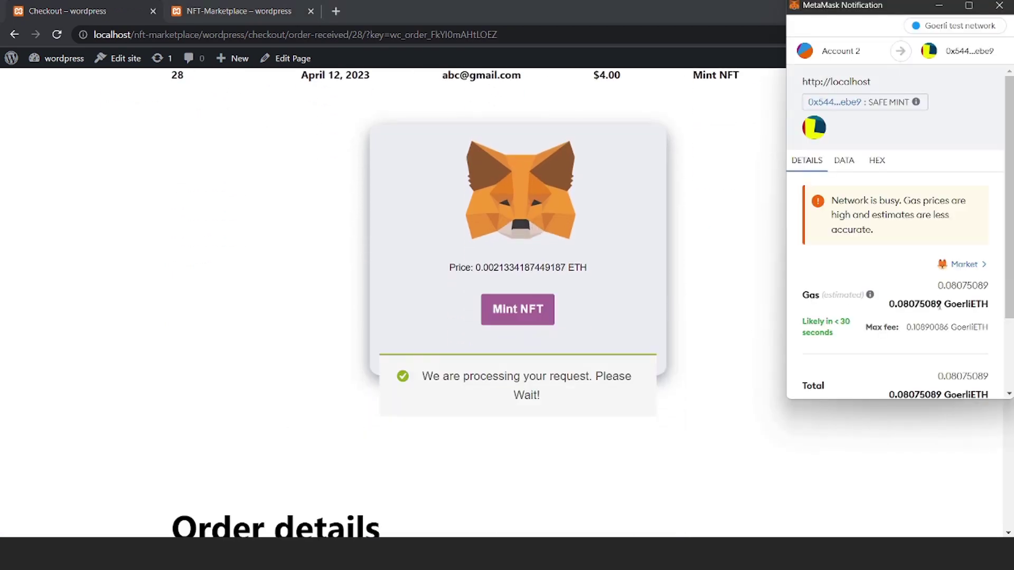
{"action": "scroll", "coordinate": [924, 308], "scroll_direction": "down", "scroll_amount": 3}
{"action": "left_click", "coordinate": [942, 373]}
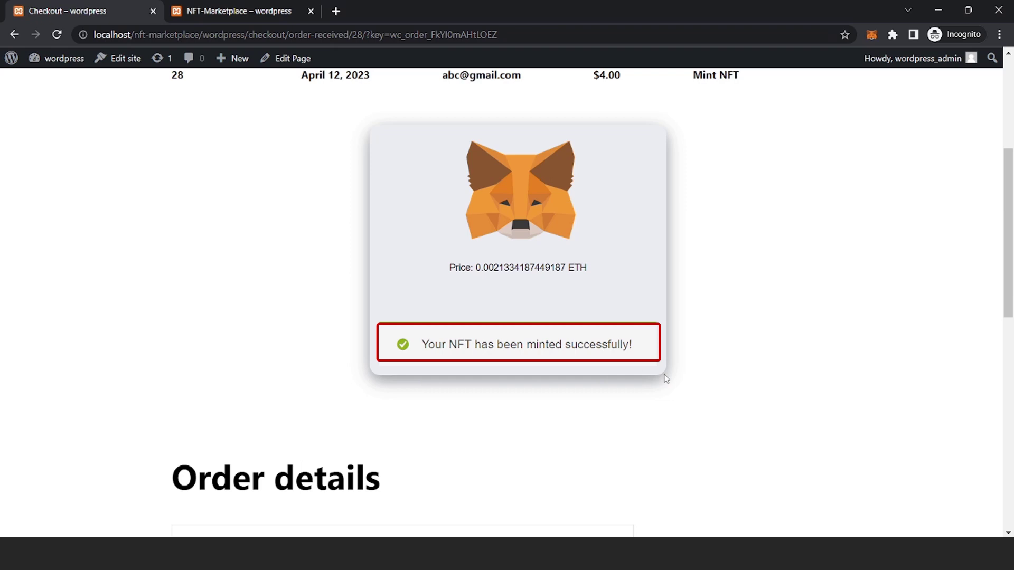
{"action": "scroll", "coordinate": [739, 306], "scroll_direction": "up", "scroll_amount": 5}
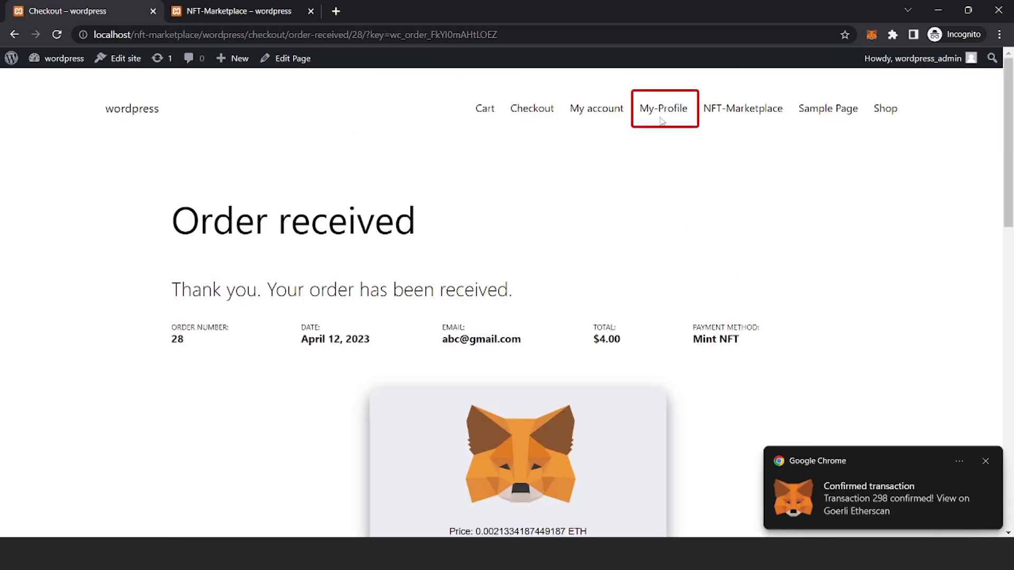
On My-Profile, list the Hoodie #28 NFT for 0.001 ETH.
{"action": "left_click", "coordinate": [662, 119]}
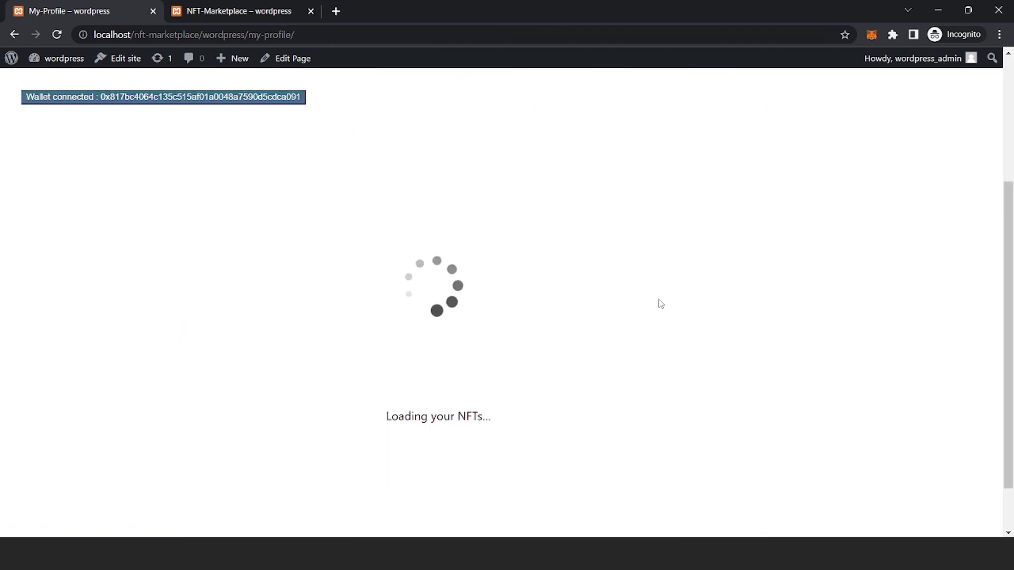
{"action": "scroll", "coordinate": [655, 315], "scroll_direction": "down", "scroll_amount": 6}
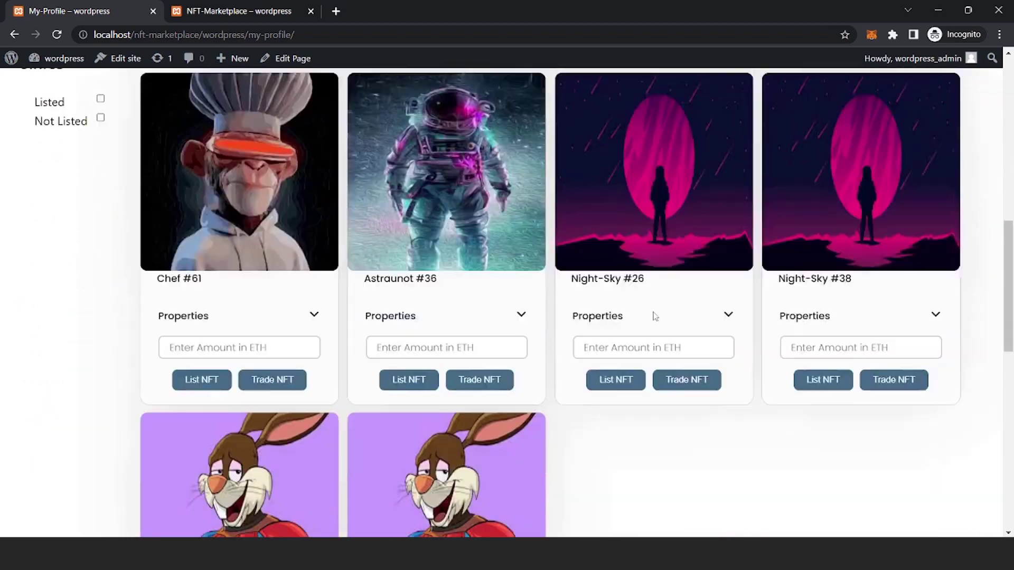
{"action": "scroll", "coordinate": [654, 316], "scroll_direction": "down", "scroll_amount": 5}
{"action": "left_click", "coordinate": [728, 344]}
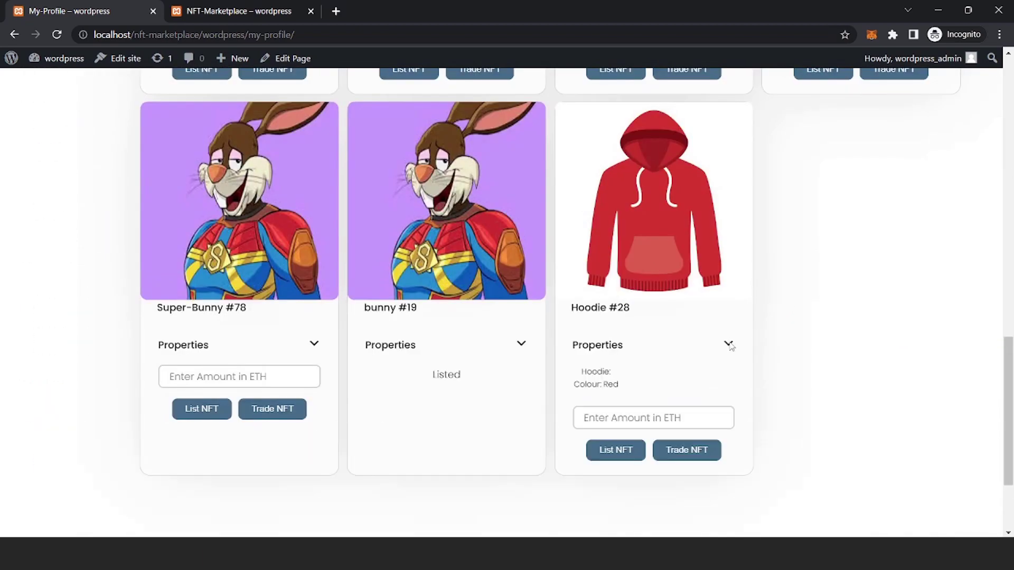
{"action": "left_click", "coordinate": [728, 344]}
{"action": "left_click", "coordinate": [636, 379]}
{"action": "type", "text": "0.001"}
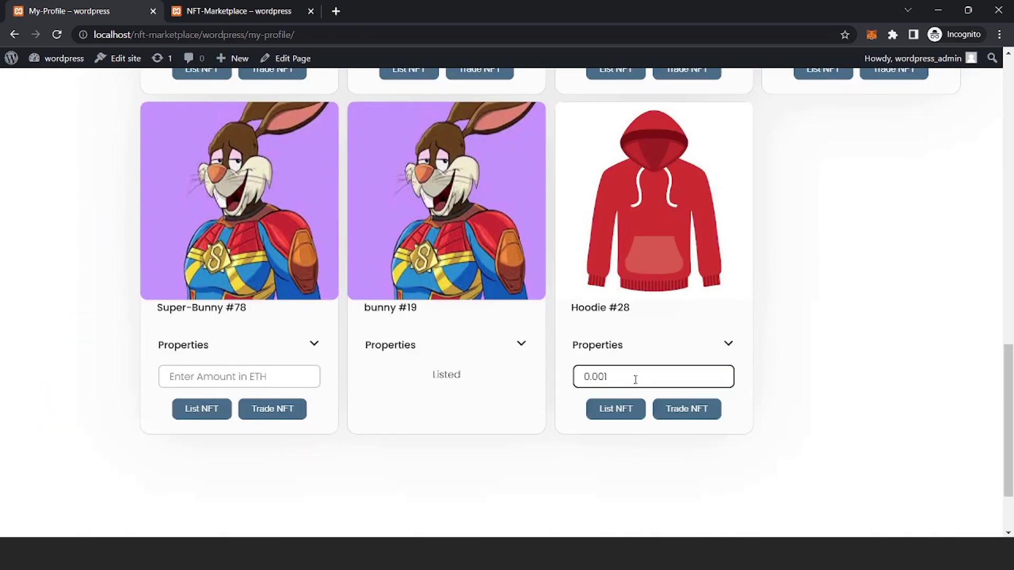
{"action": "left_click", "coordinate": [622, 416]}
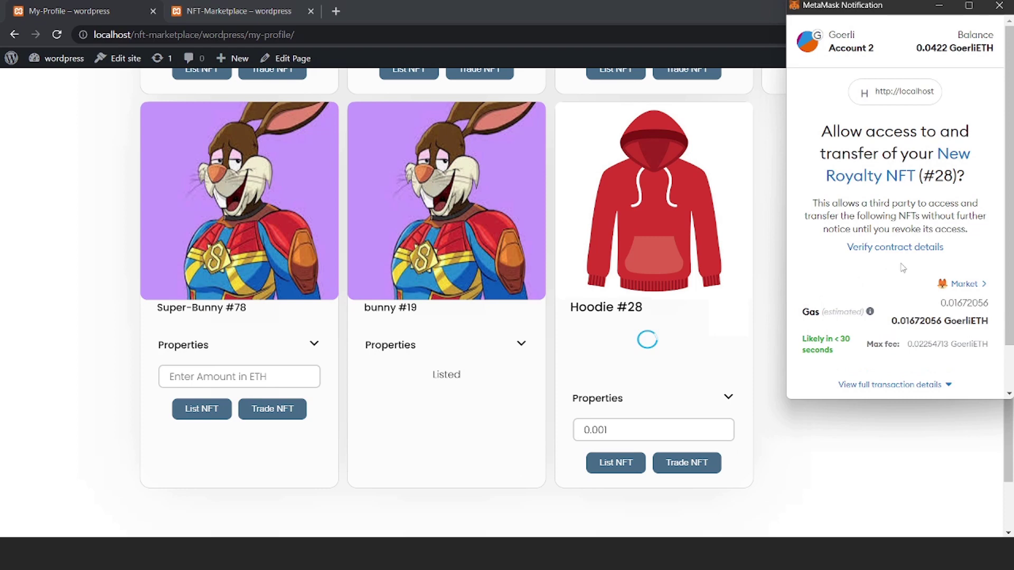
Confirm and sign the 0.001 ETH listing in MetaMask.
{"action": "scroll", "coordinate": [903, 268], "scroll_direction": "down", "scroll_amount": 1}
{"action": "left_click", "coordinate": [960, 377]}
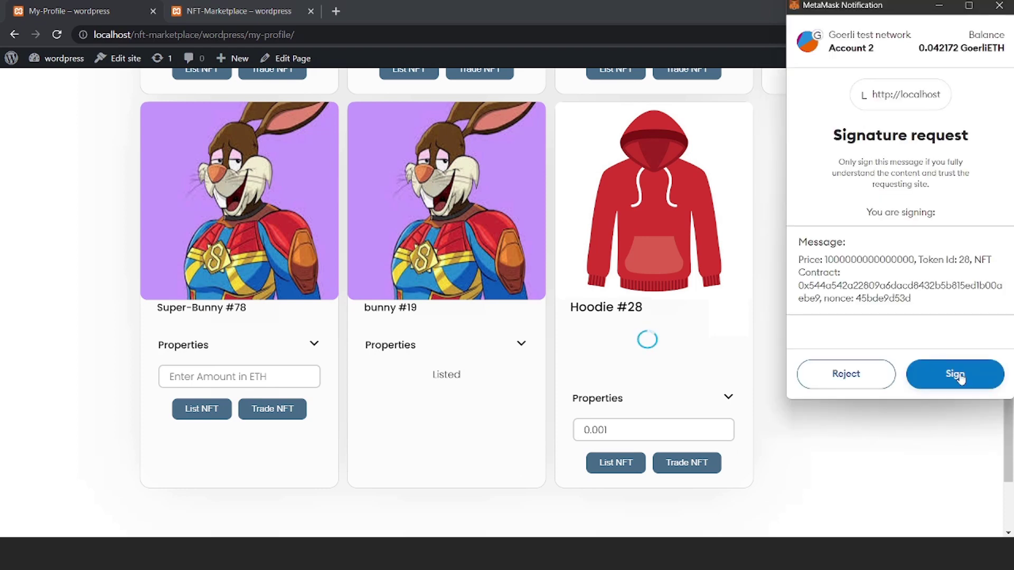
{"action": "left_click", "coordinate": [958, 375]}
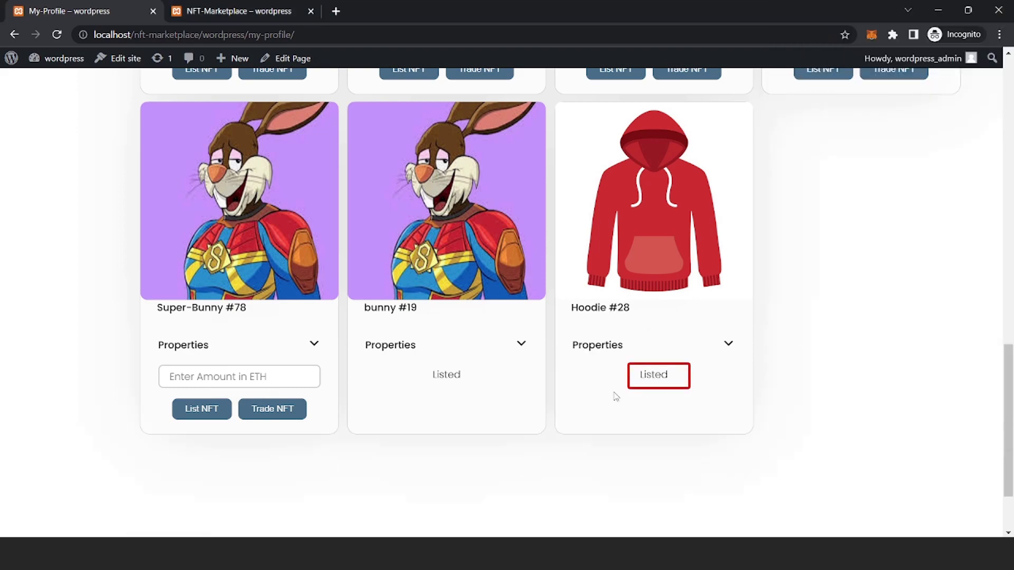
{"action": "scroll", "coordinate": [765, 380], "scroll_direction": "up", "scroll_amount": 20}
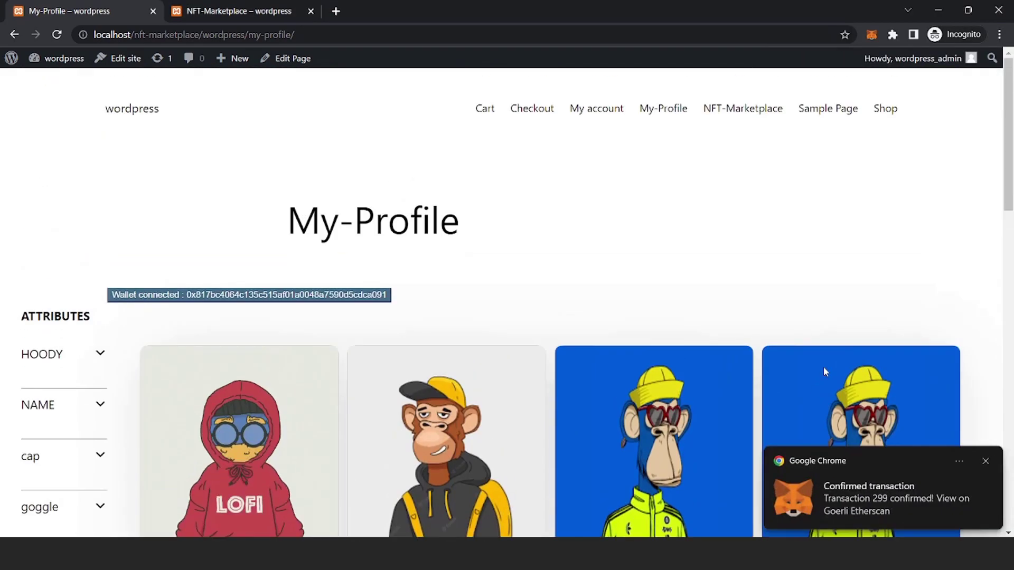
Browse the NFT-Marketplace page showing Hoodie #28 for sale.
{"action": "left_click", "coordinate": [727, 114]}
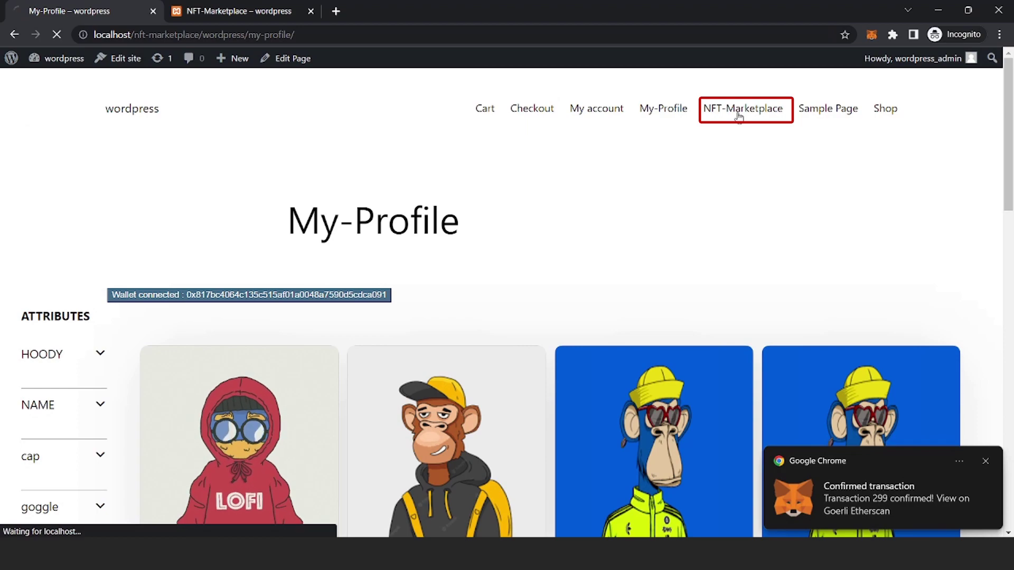
{"action": "scroll", "coordinate": [624, 311], "scroll_direction": "down", "scroll_amount": 6}
{"action": "scroll", "coordinate": [625, 311], "scroll_direction": "down", "scroll_amount": 13}
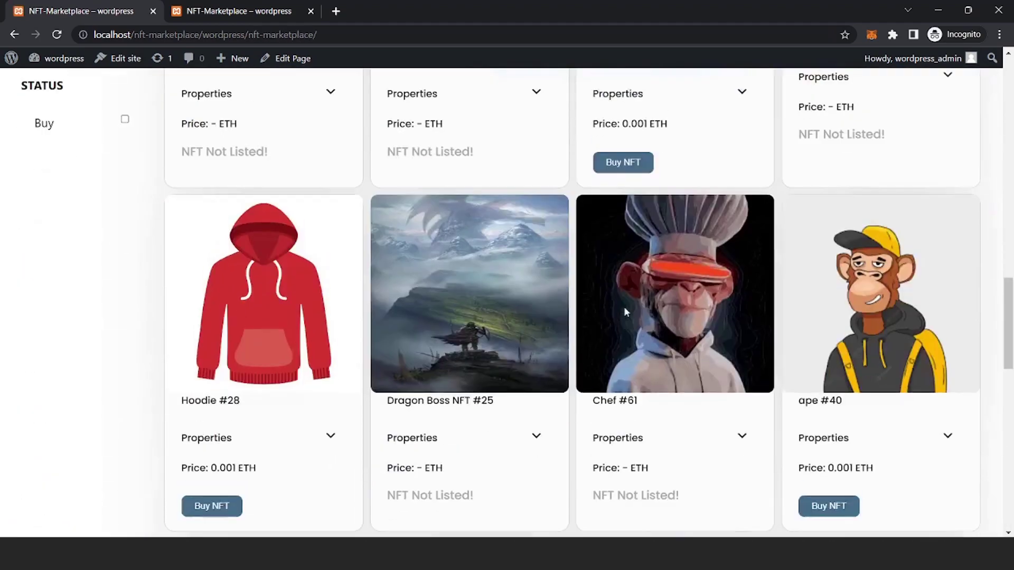